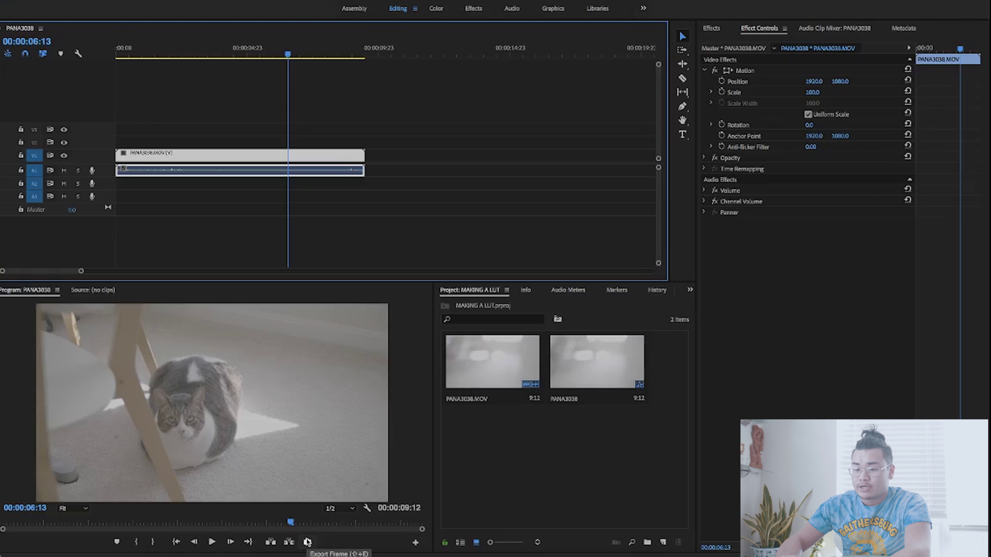
Step: Export the current cat frame from Premiere Pro as a JPEG still and bring it up in Photoshop
{"action": "left_click", "coordinate": [307, 542]}
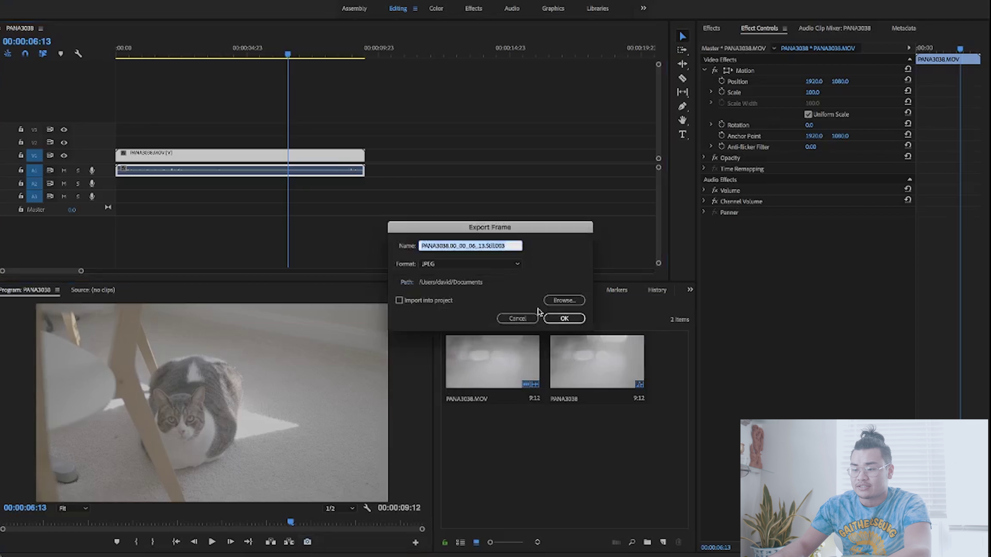
{"action": "left_click", "coordinate": [541, 314]}
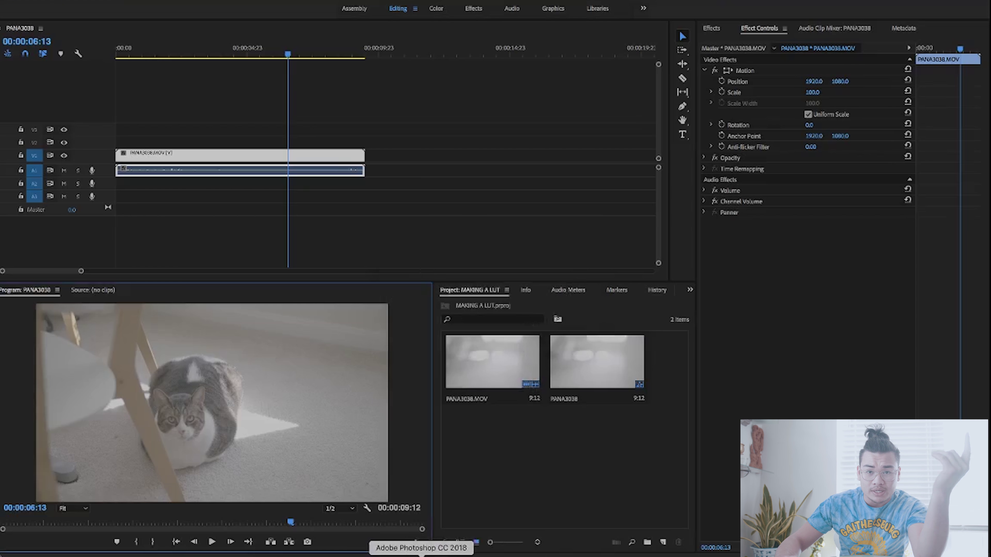
{"action": "left_click", "coordinate": [422, 556]}
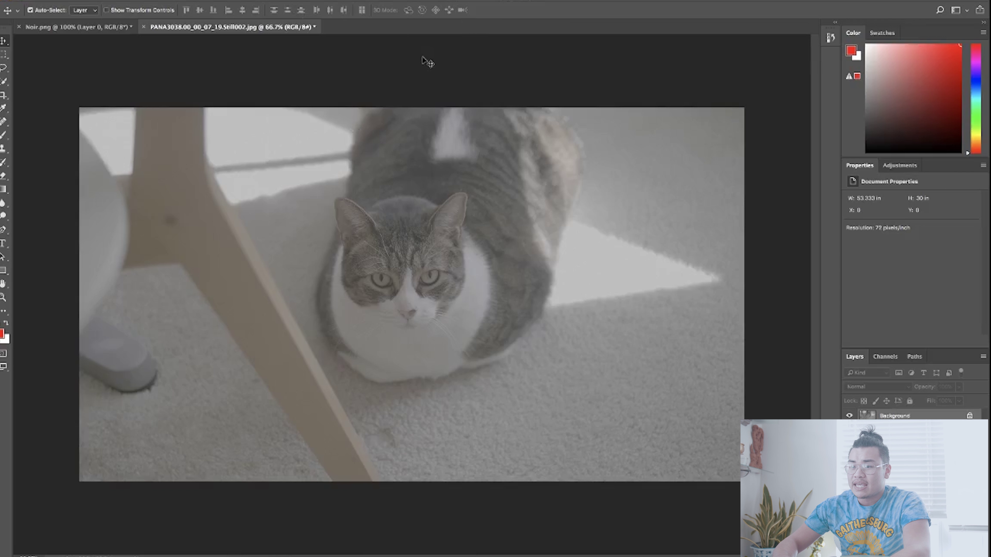
Step: Add a Curves layer to the cat still, moving the black point right and the white point left
{"action": "left_click", "coordinate": [906, 166]}
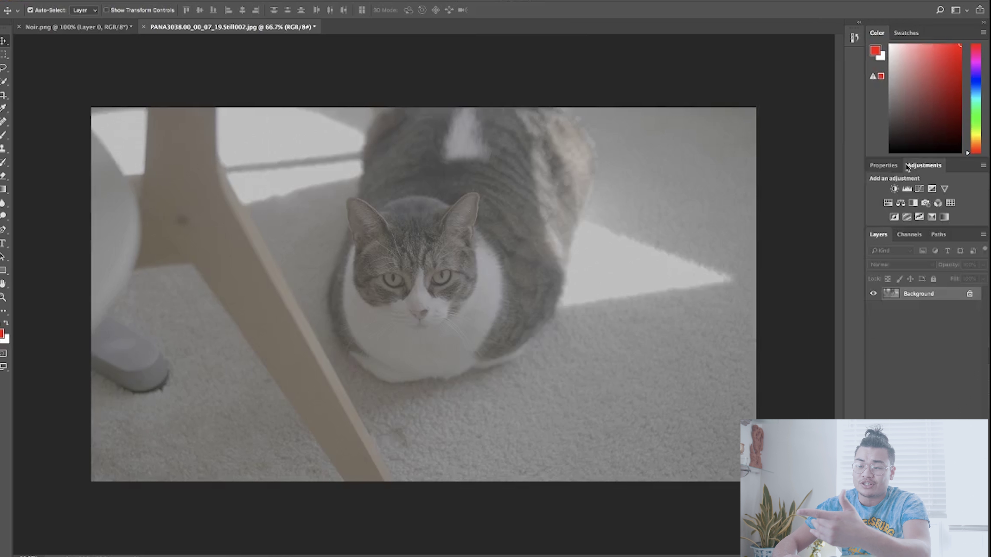
{"action": "left_click", "coordinate": [919, 189]}
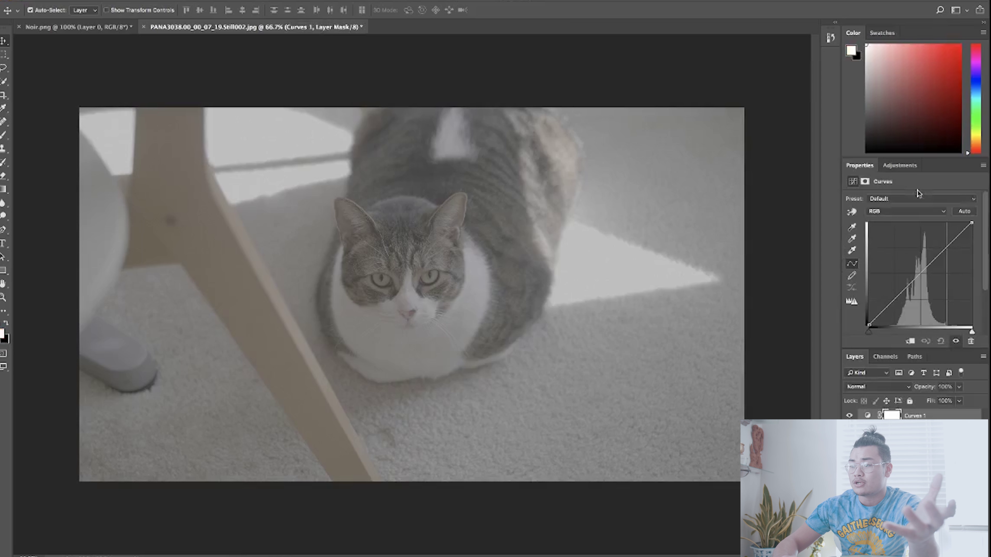
{"action": "left_click_drag", "start_coordinate": [869, 331], "coordinate": [880, 330]}
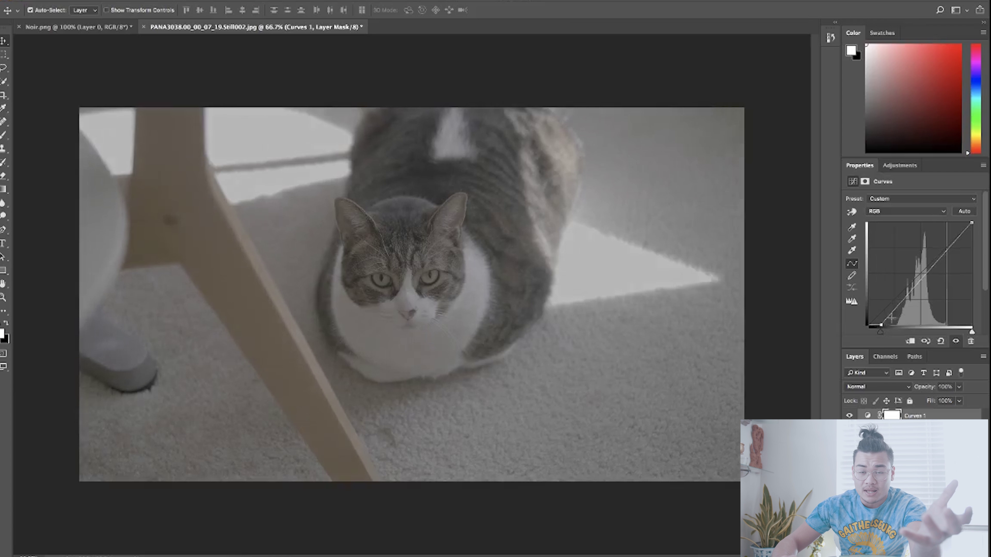
{"action": "left_click_drag", "start_coordinate": [971, 223], "coordinate": [942, 211]}
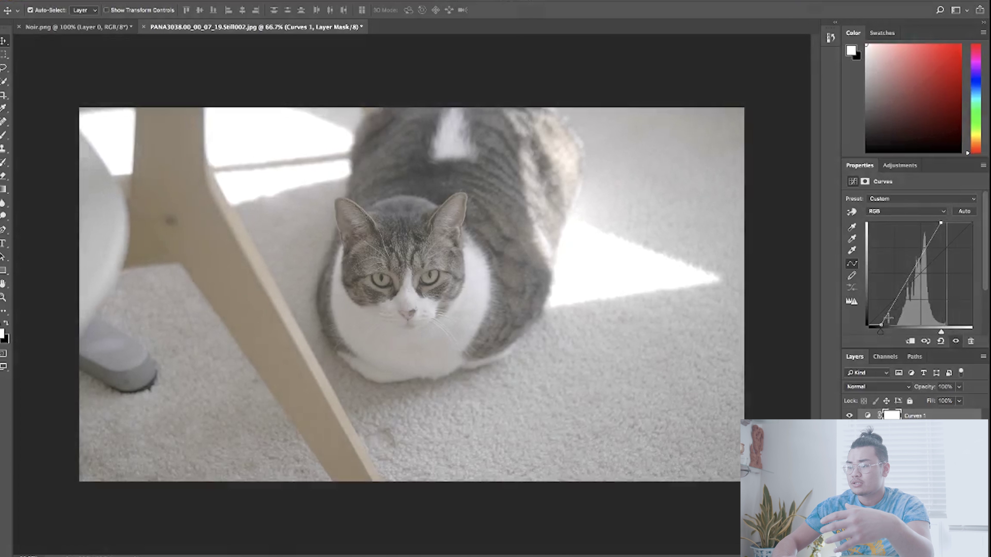
{"action": "left_click_drag", "start_coordinate": [881, 325], "coordinate": [884, 325]}
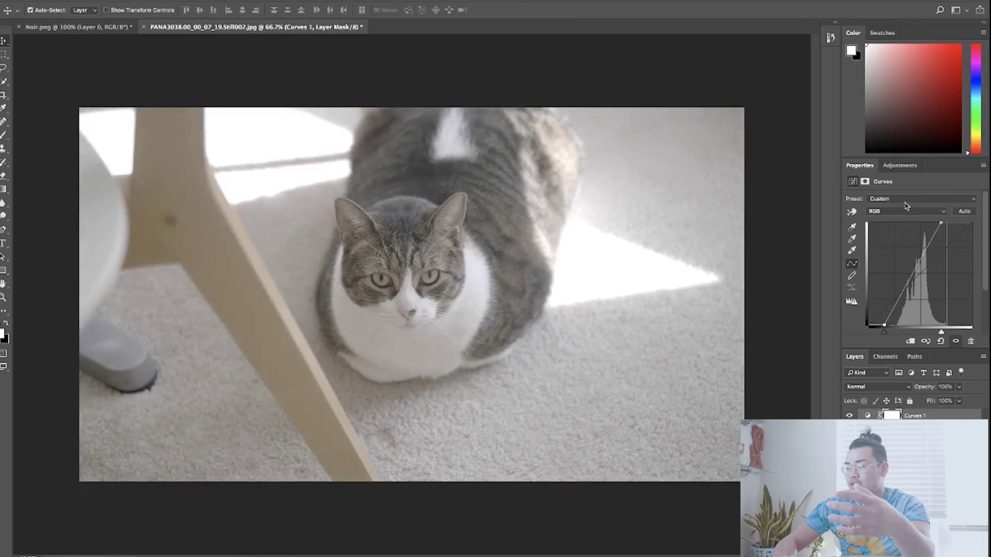
Step: Add a Hue/Saturation adjustment layer kept on the Master range
{"action": "left_click", "coordinate": [899, 166]}
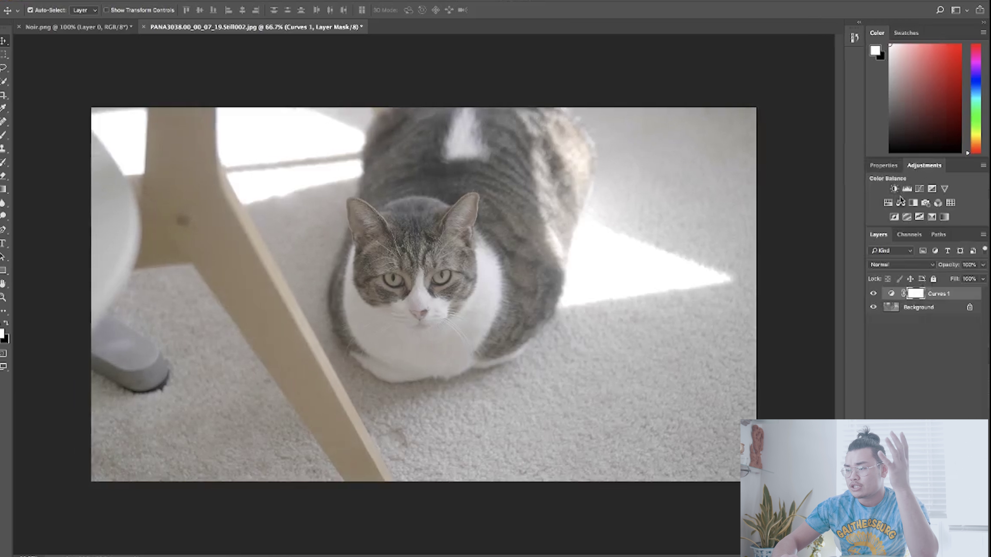
{"action": "left_click", "coordinate": [896, 204]}
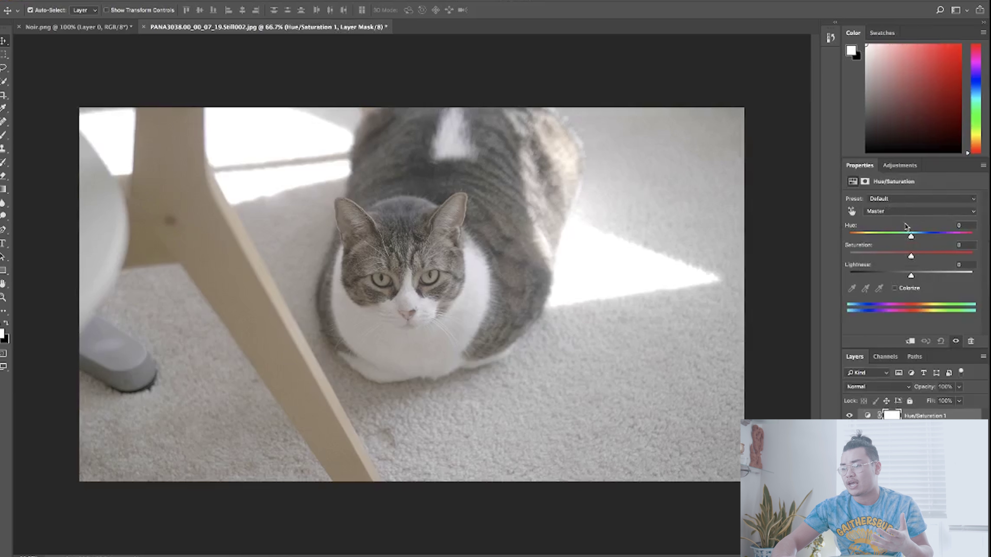
{"action": "left_click", "coordinate": [902, 211]}
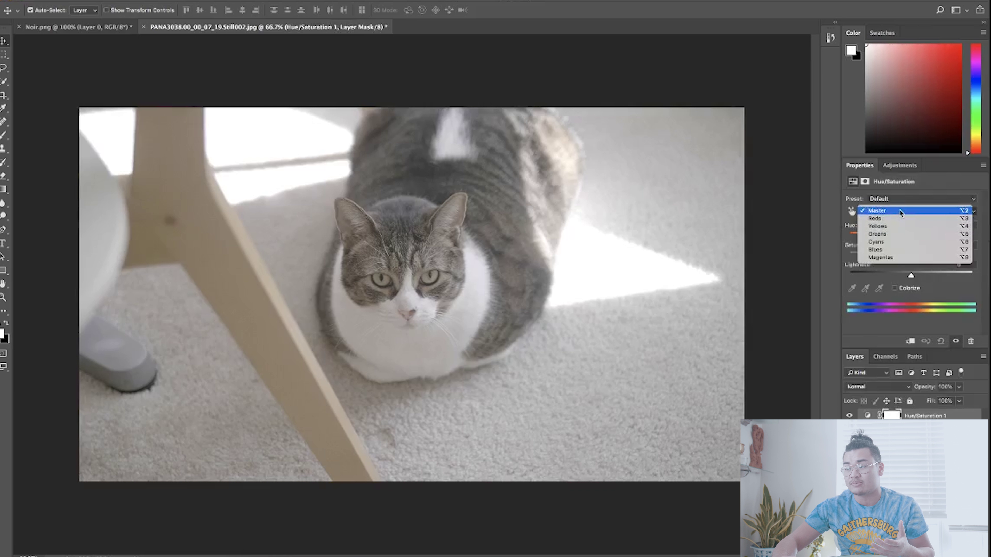
{"action": "left_click", "coordinate": [899, 210]}
Step: Add a Color Balance layer and shift its highlights toward cyan, about -13
{"action": "left_click", "coordinate": [892, 167]}
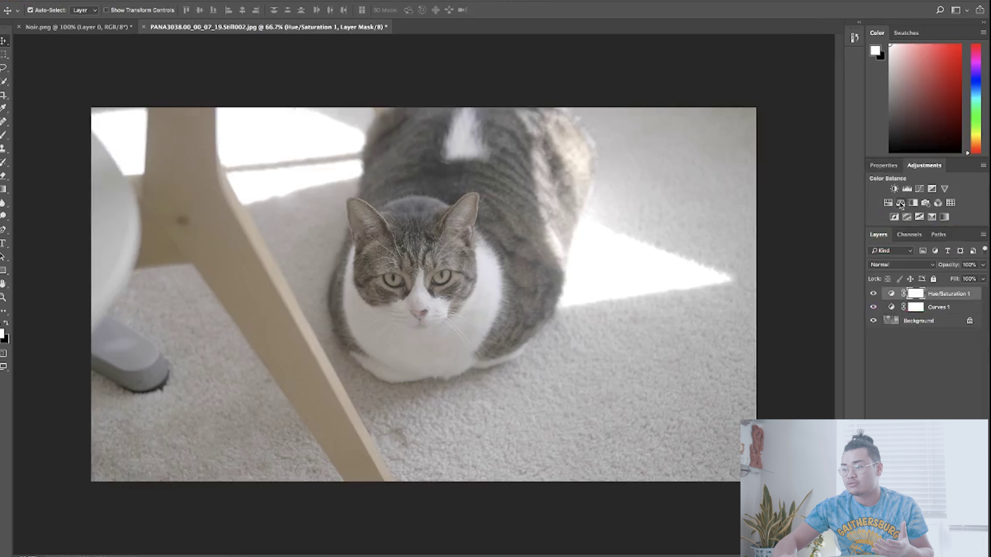
{"action": "left_click", "coordinate": [901, 202]}
{"action": "left_click", "coordinate": [906, 199]}
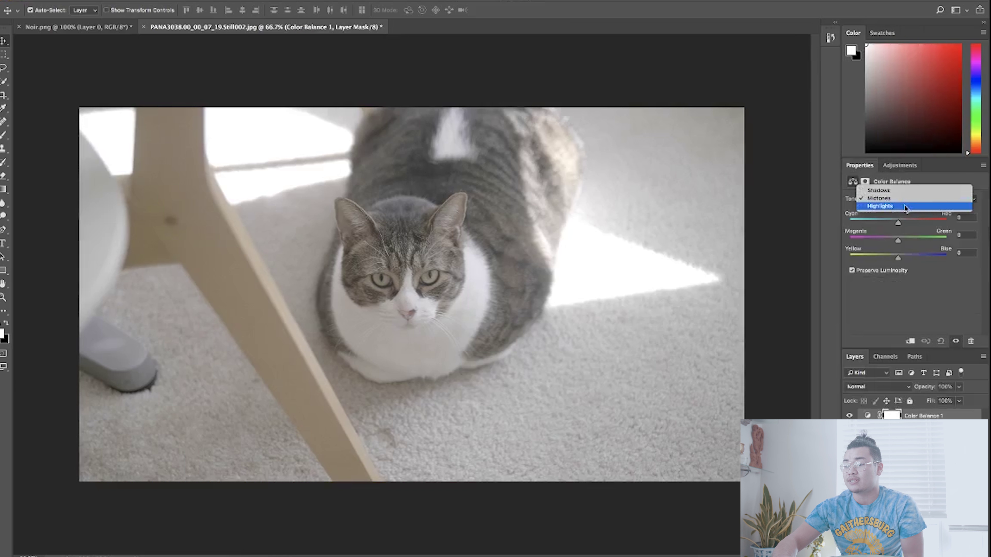
{"action": "left_click", "coordinate": [905, 209]}
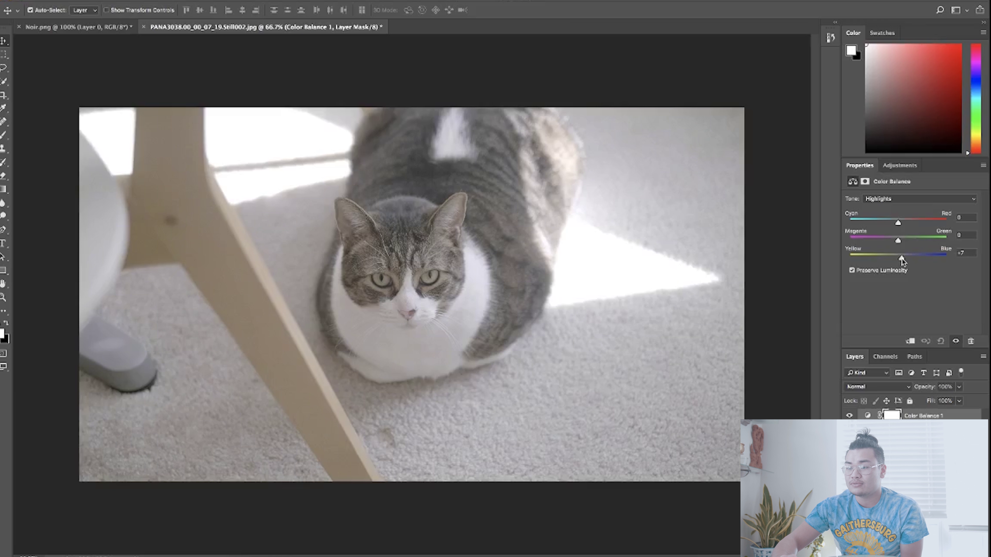
{"action": "left_click_drag", "start_coordinate": [898, 225], "coordinate": [893, 224]}
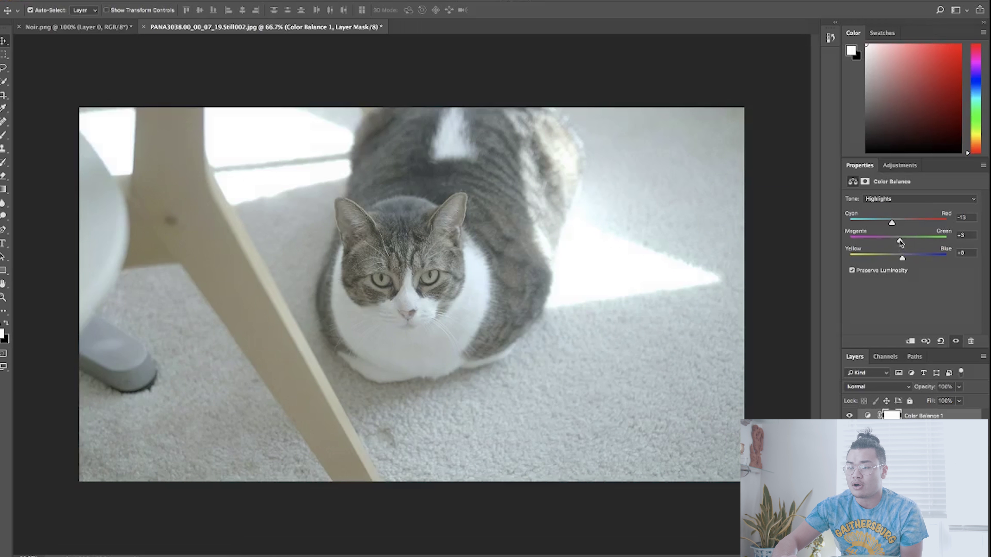
Step: Set the Color Balance midtones to +7, -7, -3, then switch to the Shadows range
{"action": "left_click", "coordinate": [894, 201]}
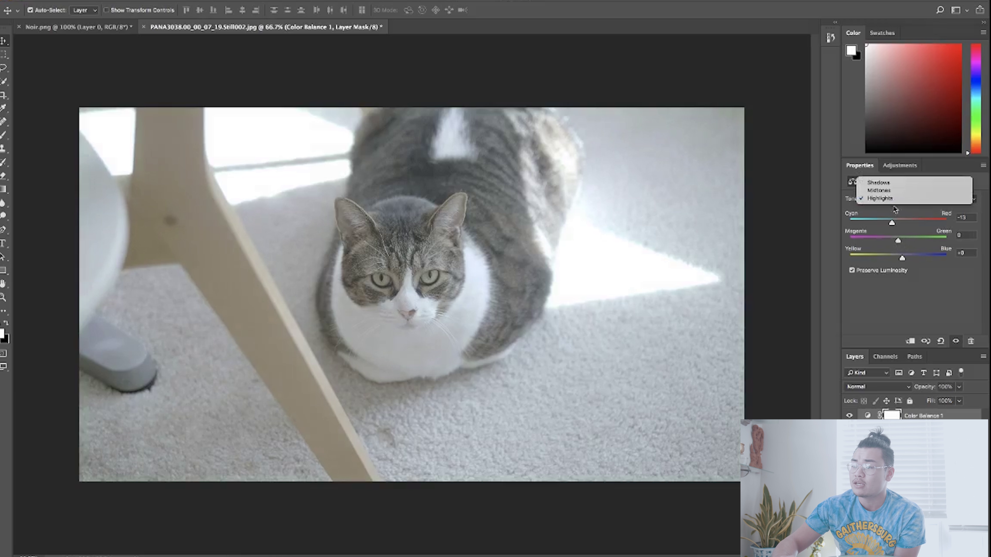
{"action": "left_click", "coordinate": [893, 191]}
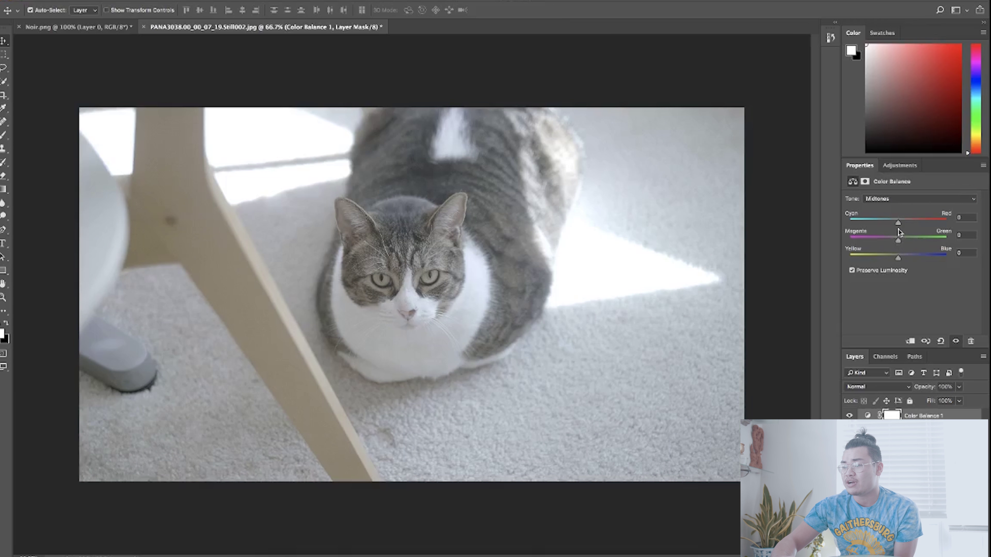
{"action": "left_click_drag", "start_coordinate": [891, 222], "coordinate": [904, 260]}
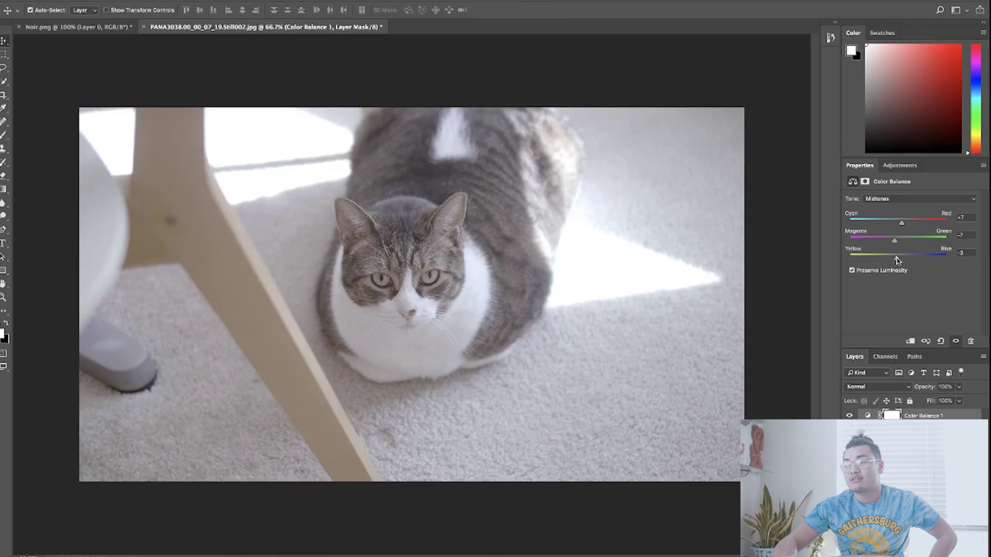
{"action": "left_click", "coordinate": [895, 199]}
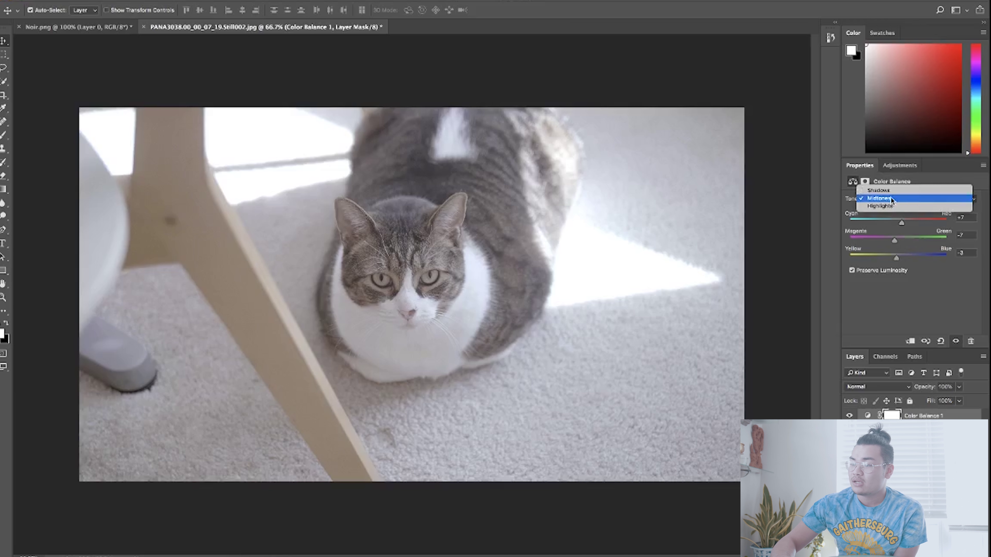
{"action": "left_click", "coordinate": [889, 190]}
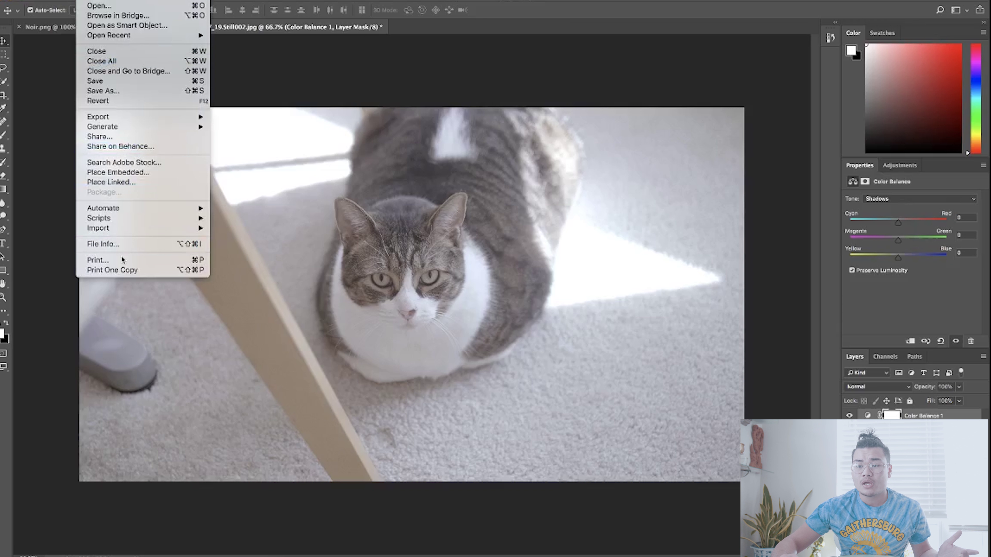
Step: Export the Photoshop adjustments as a high-quality CUBE lookup table saved to Documents
{"action": "mouse_move", "coordinate": [188, 120]}
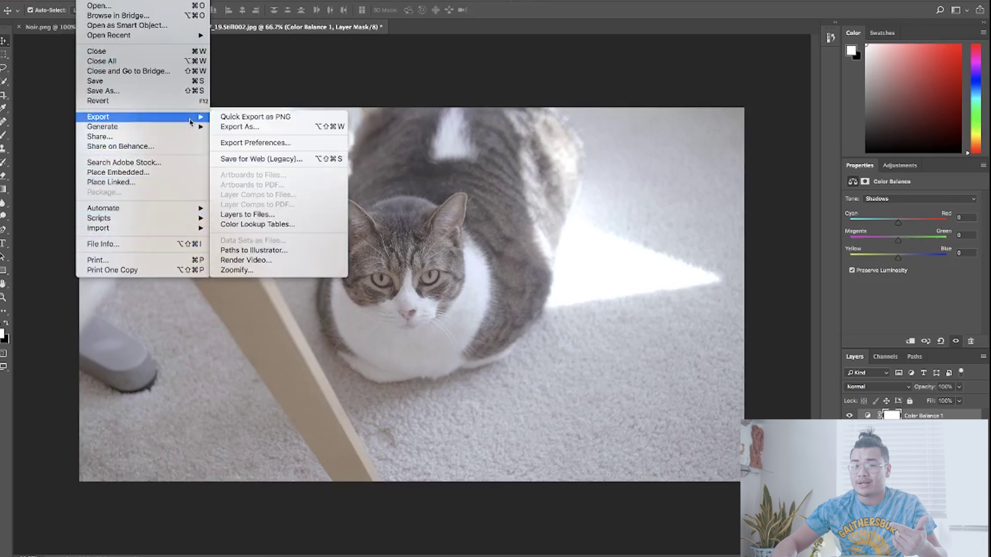
{"action": "left_click", "coordinate": [259, 225]}
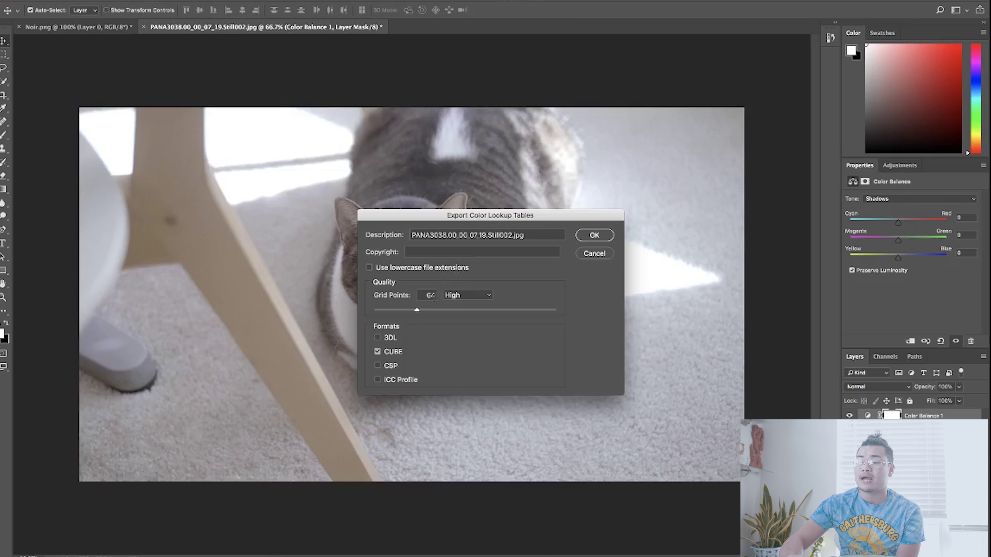
{"action": "left_click", "coordinate": [594, 236]}
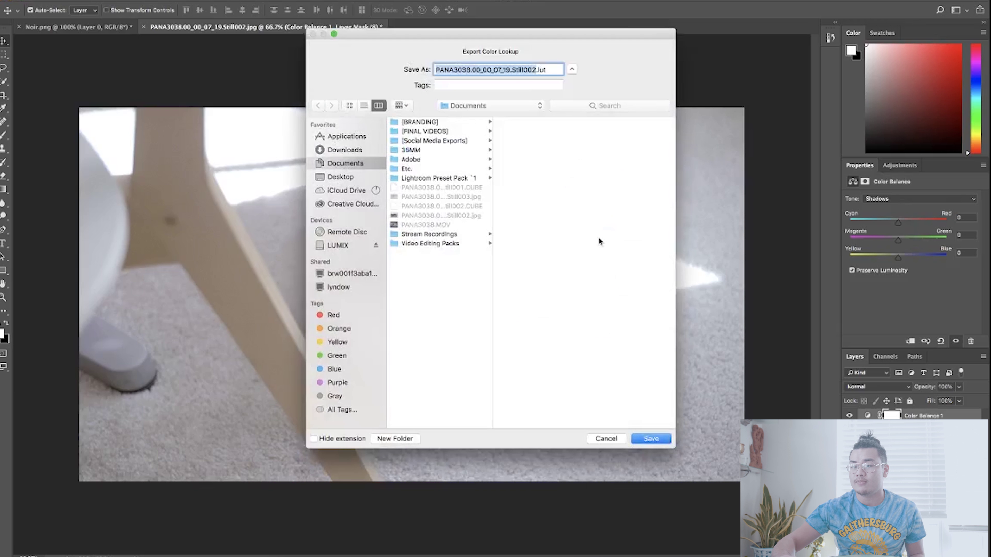
{"action": "key", "text": "Return"}
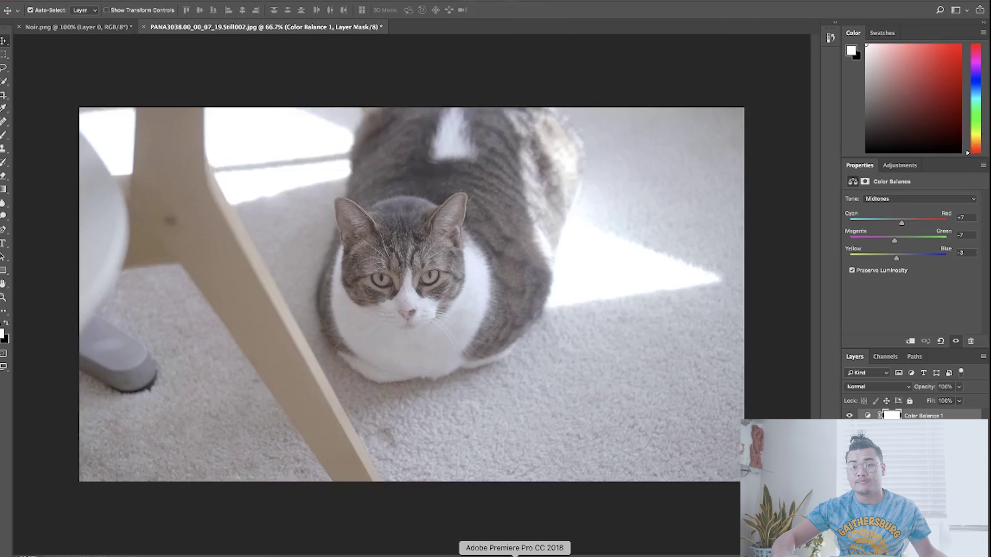
{"action": "left_click", "coordinate": [514, 556]}
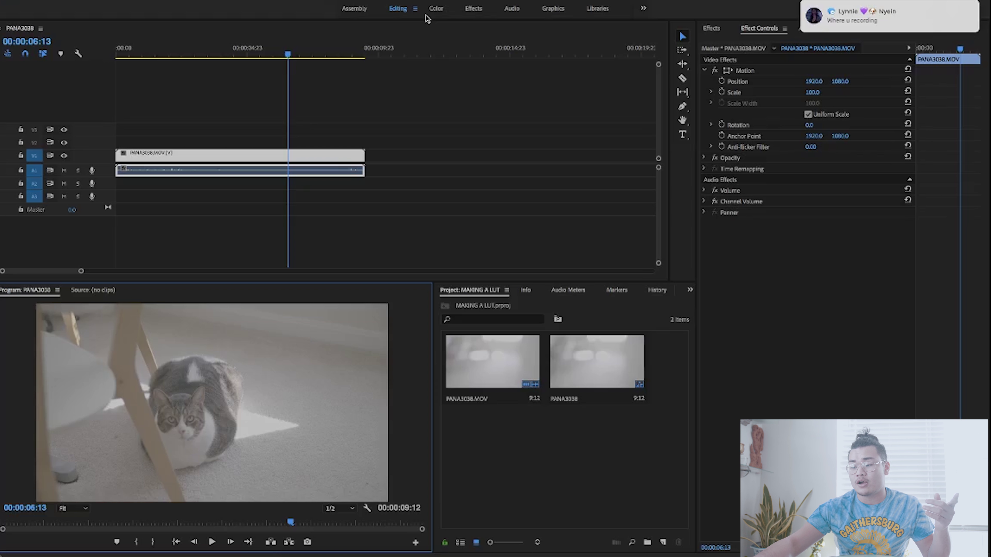
Step: Mute the sound and load the exported CUBE file as the clip's Lumetri input LUT
{"action": "key", "text": "XF86AudioLowerVolume"}
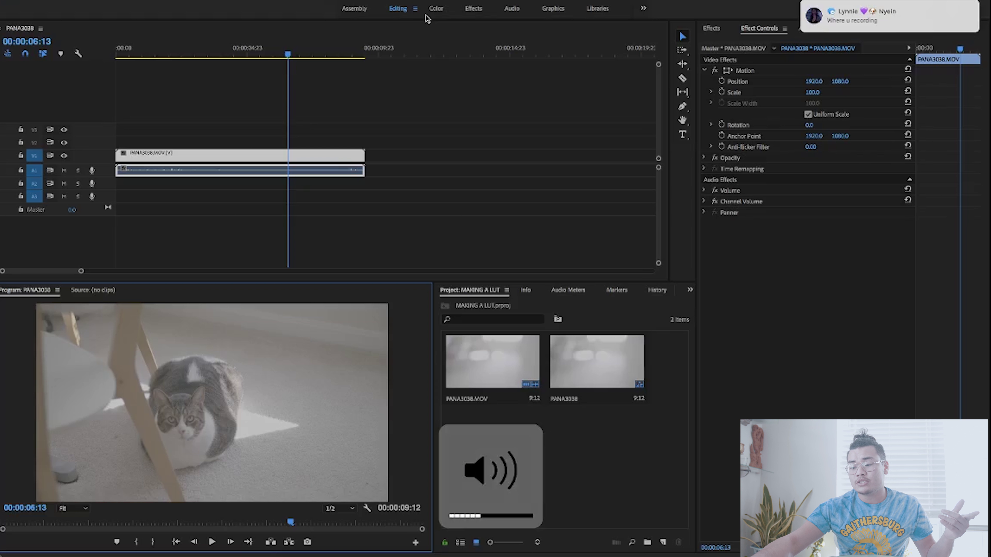
{"action": "key", "text": "XF86AudioMute"}
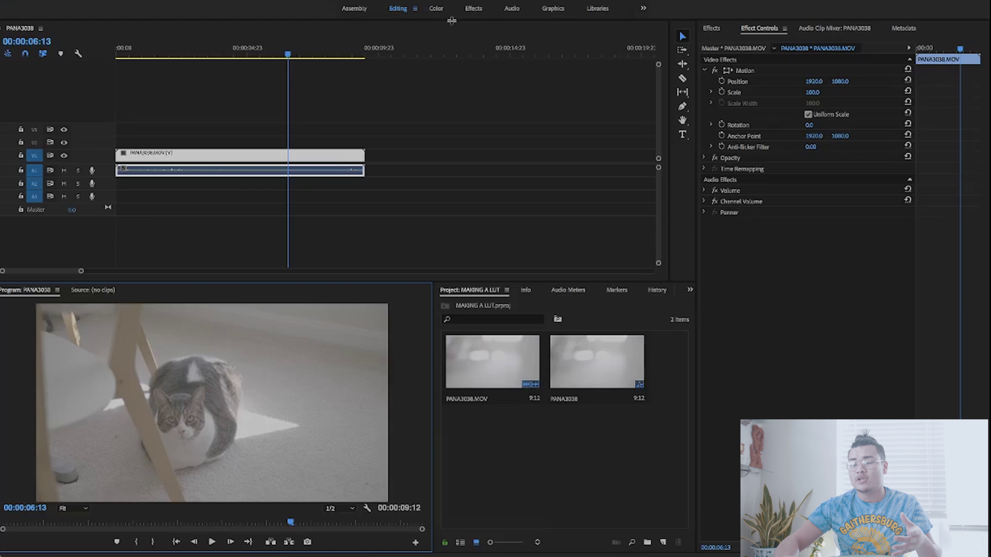
{"action": "left_click", "coordinate": [430, 9]}
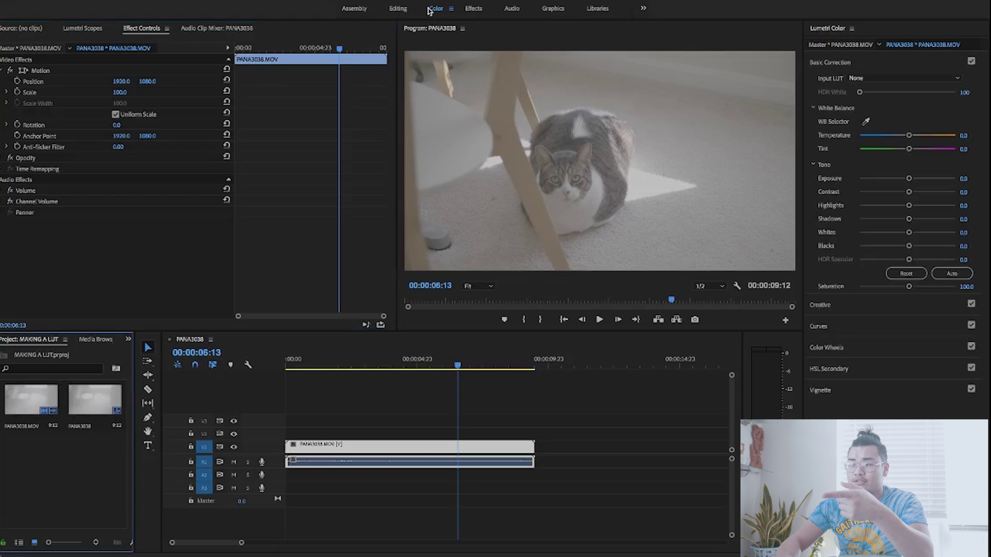
{"action": "left_click", "coordinate": [925, 80]}
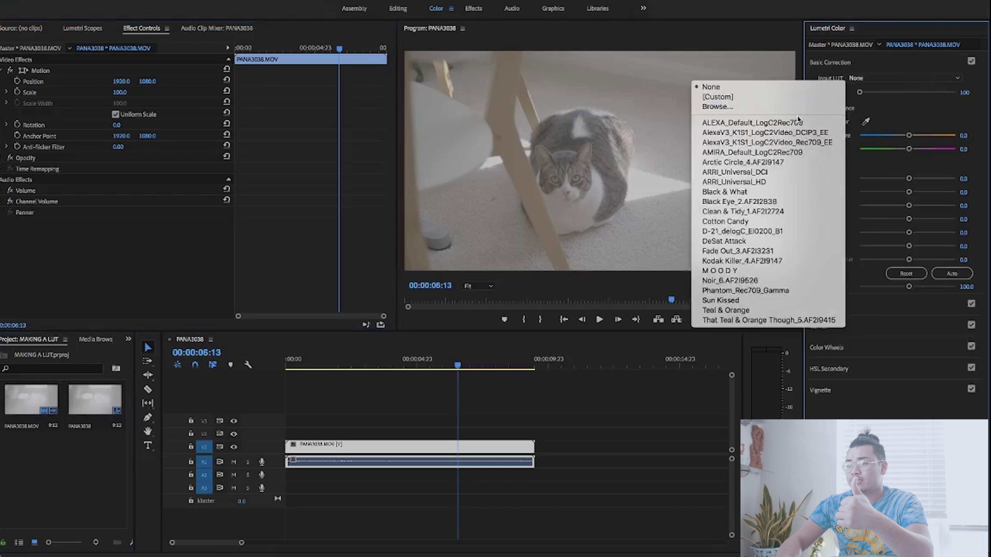
{"action": "left_click", "coordinate": [797, 106]}
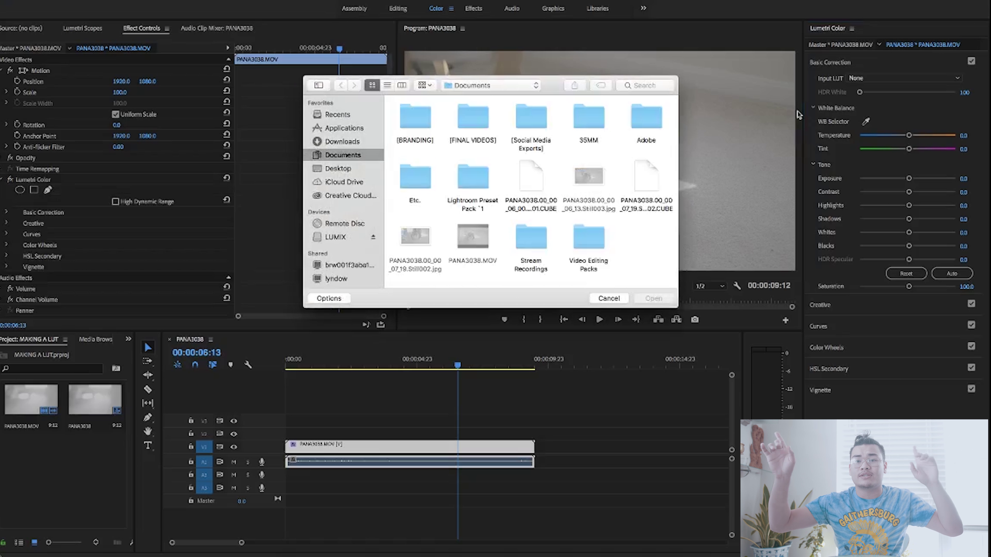
{"action": "double_click", "coordinate": [531, 174]}
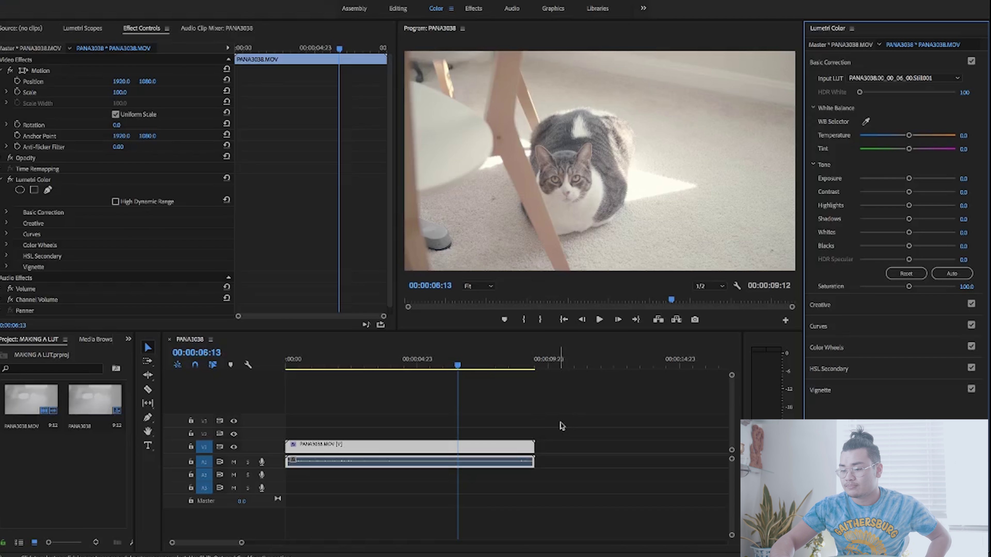
Step: Warm the temperature, set Exposure 0.6, Contrast 24.3, Blacks -44, and Faded Film 10
{"action": "mouse_move", "coordinate": [909, 135]}
{"action": "left_mouse_down"}
{"action": "mouse_move", "coordinate": [897, 136]}
{"action": "mouse_move", "coordinate": [988, 159]}
{"action": "mouse_move", "coordinate": [909, 136]}
{"action": "left_mouse_up"}
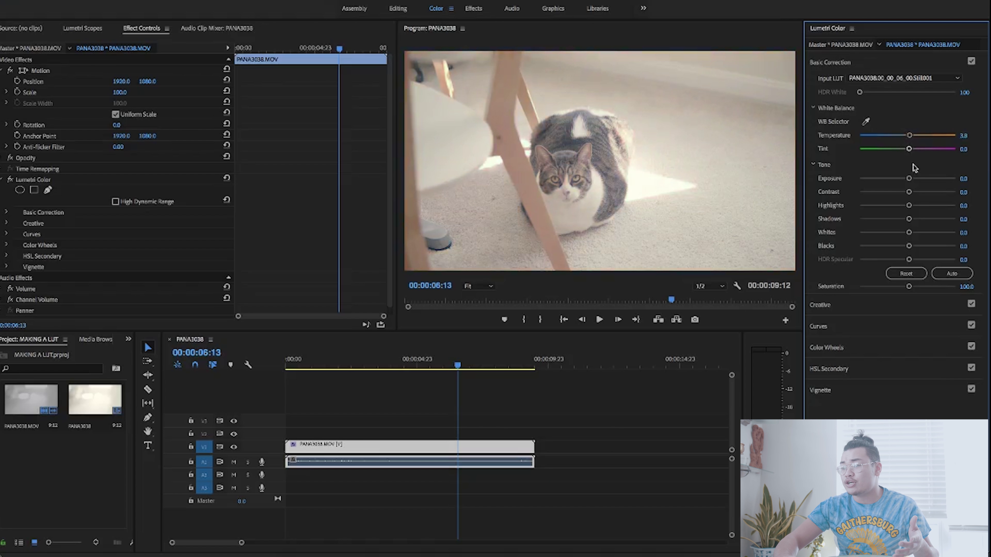
{"action": "left_click_drag", "start_coordinate": [909, 178], "coordinate": [895, 219]}
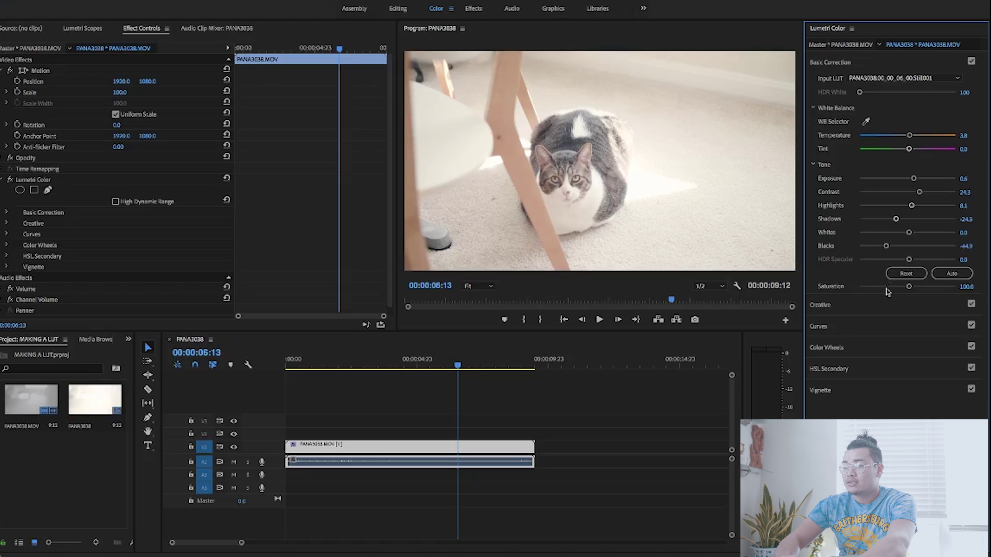
{"action": "left_click", "coordinate": [883, 305]}
{"action": "left_click", "coordinate": [963, 230]}
{"action": "type", "text": "10"}
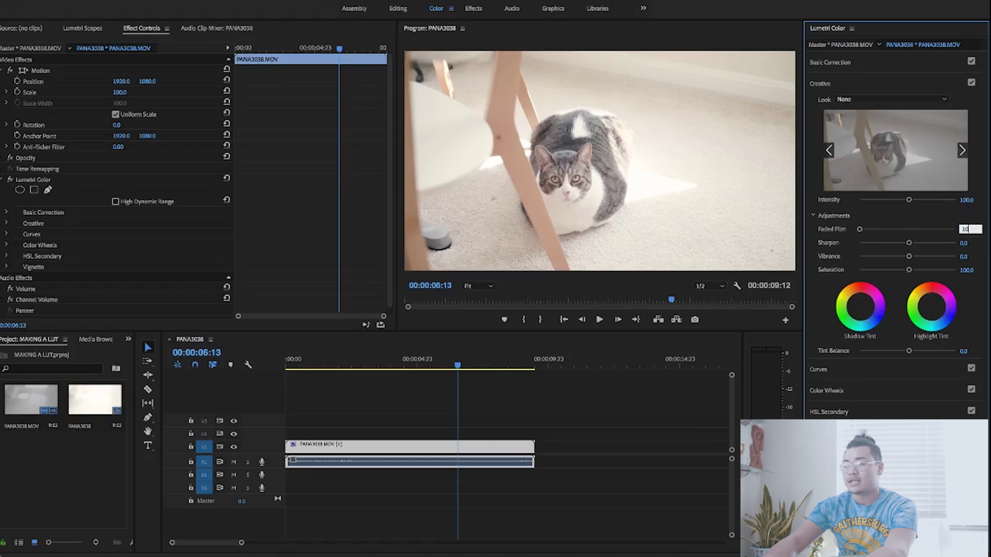